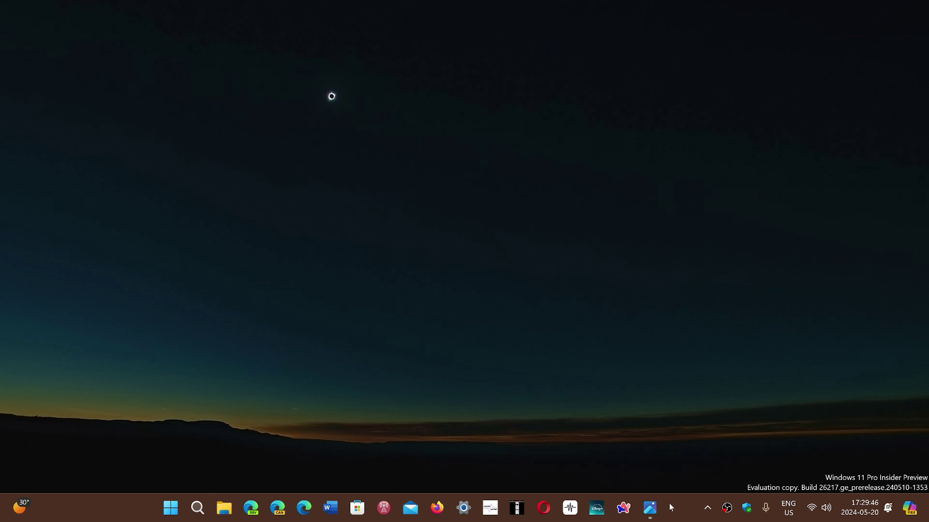
{"action": "left_click", "coordinate": [650, 509]}
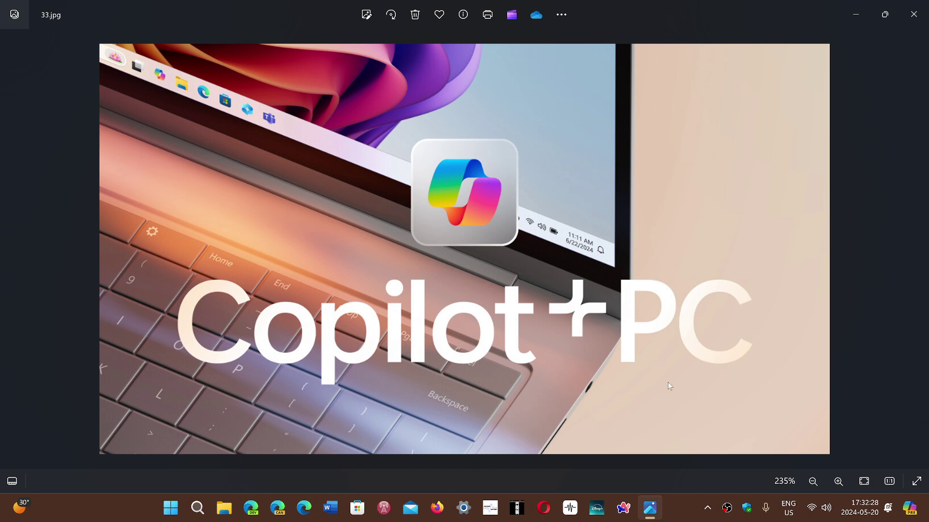
{"action": "left_click", "coordinate": [679, 511]}
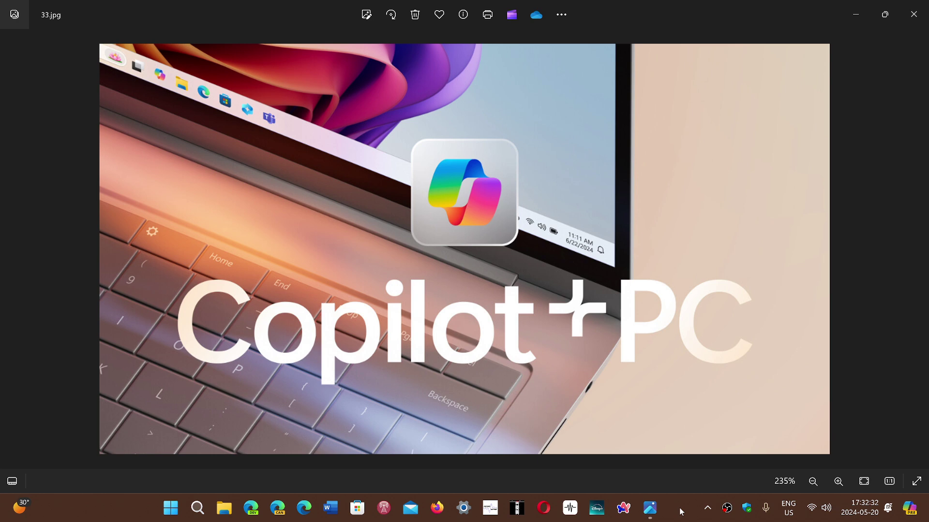